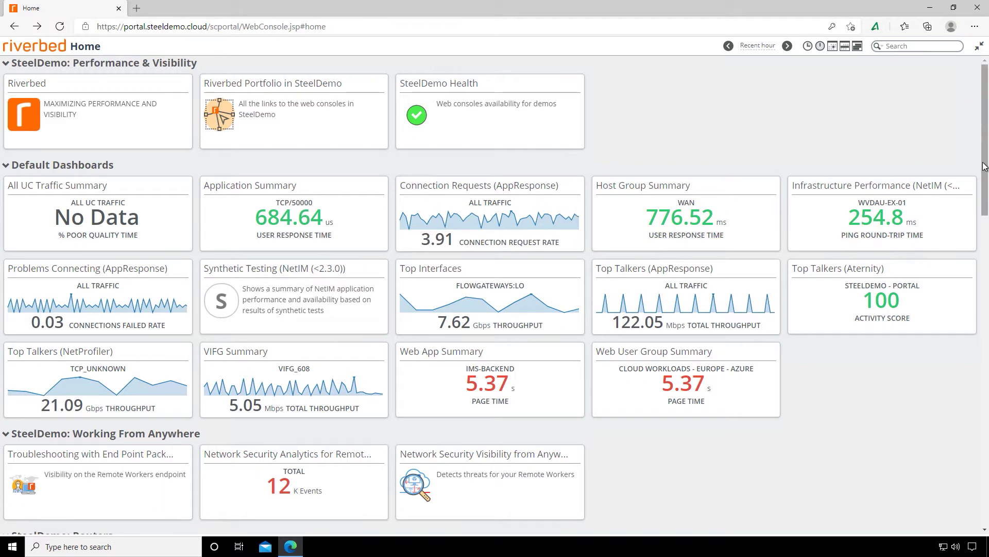
Scroll down the Riverbed Portal Home page to view its dashboard tile sections.
{"action": "scroll", "coordinate": [984, 188], "scroll_direction": "down", "scroll_amount": 7}
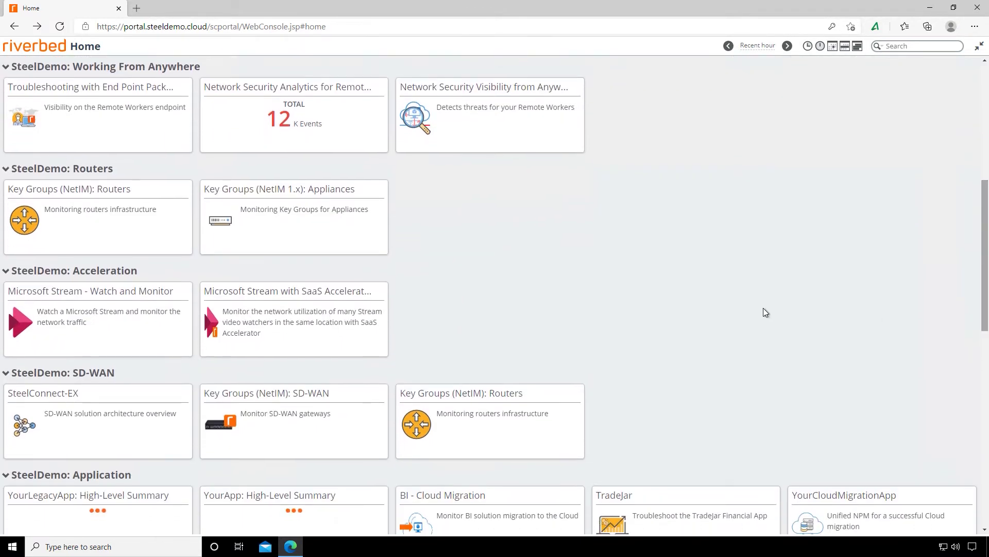
Open the Key Groups (NetIM): Routers card under SteelDemo: Routers.
{"action": "left_click", "coordinate": [143, 224]}
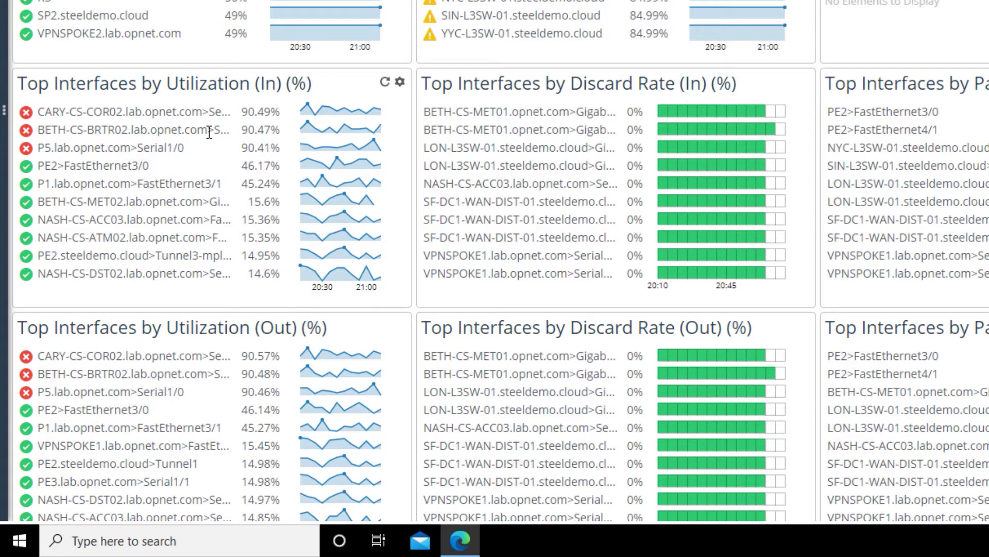
{"action": "left_click_drag", "start_coordinate": [240, 129], "coordinate": [281, 127]}
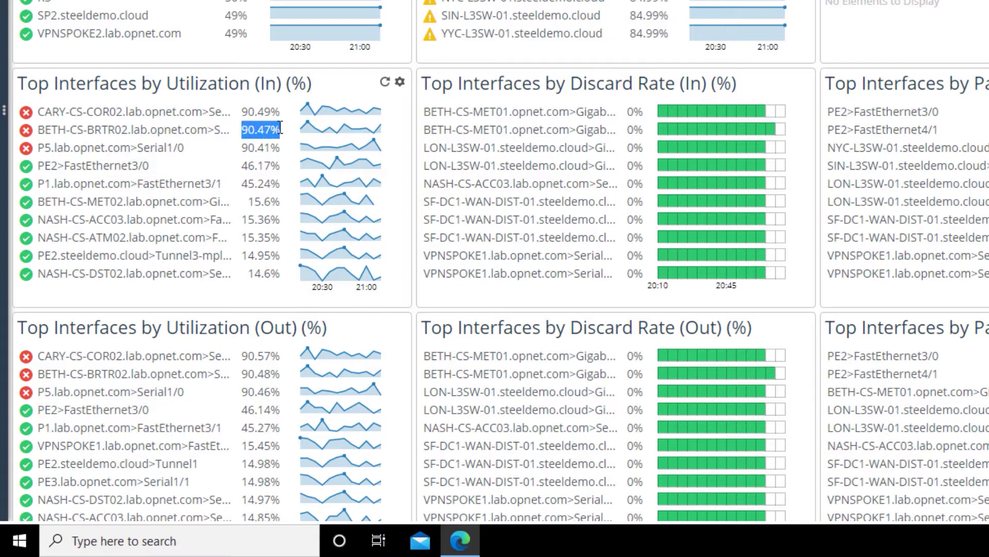
{"action": "left_click", "coordinate": [314, 127]}
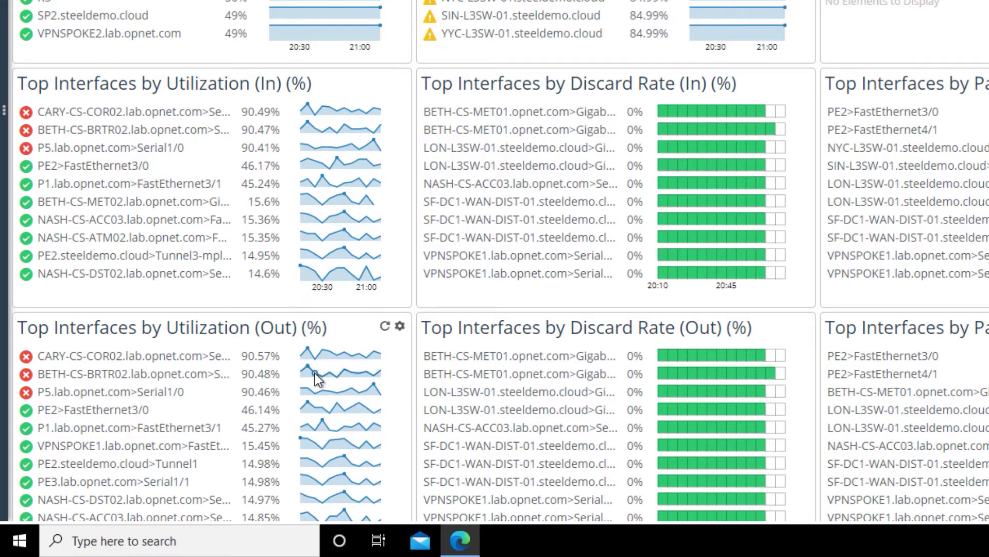
{"action": "mouse_move", "coordinate": [314, 373]}
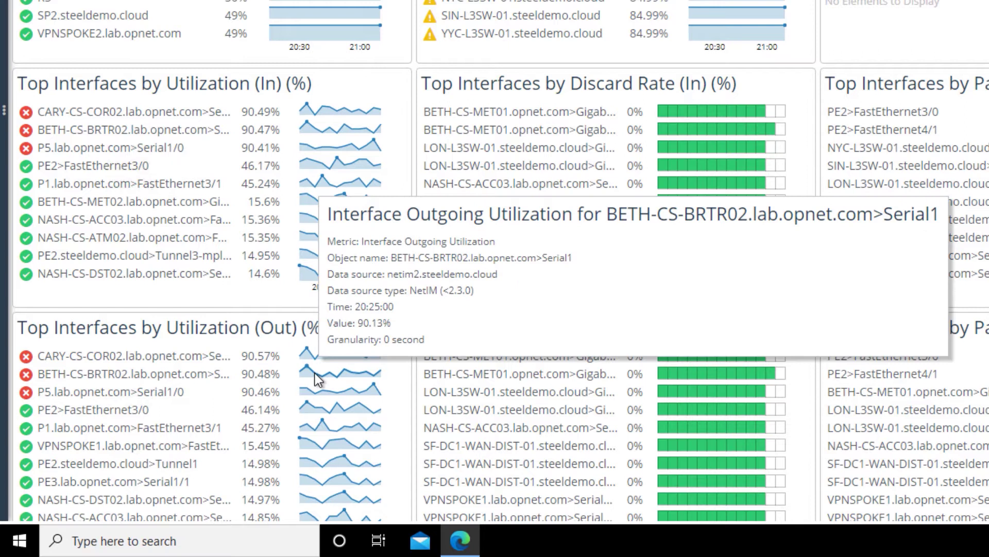
{"action": "left_click_drag", "start_coordinate": [282, 373], "coordinate": [239, 368]}
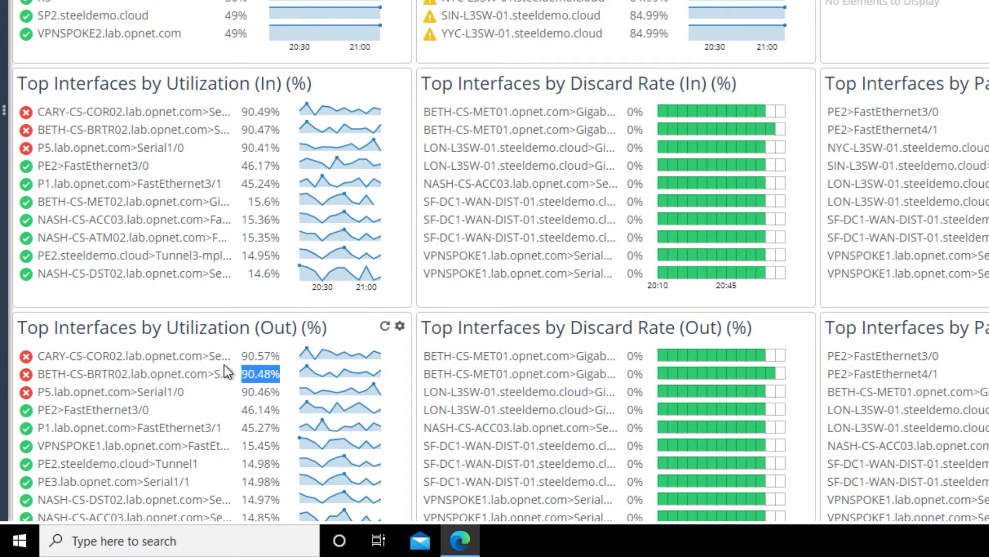
{"action": "left_click", "coordinate": [217, 286]}
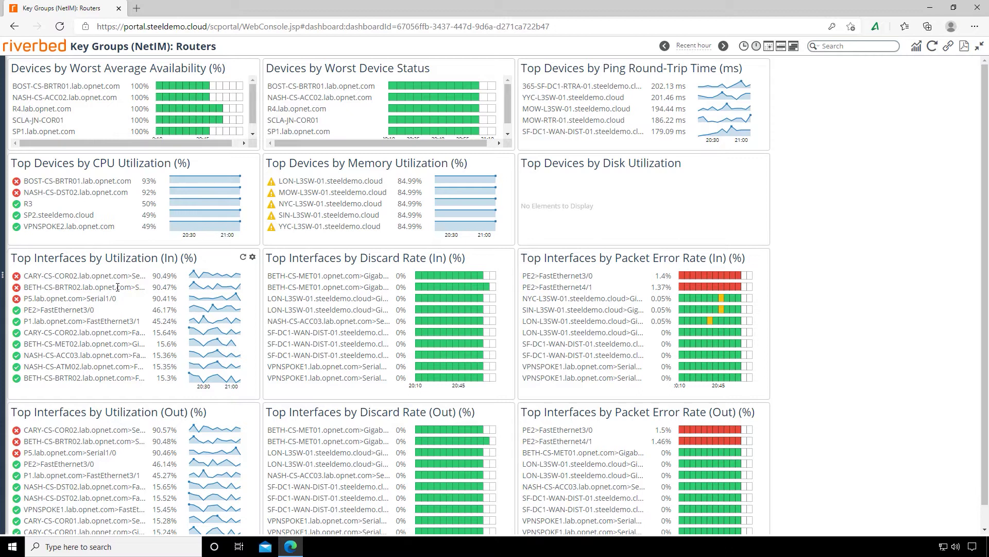
Launch Interface Details for BETH-CS-BRTR02 and view why Serial1's health is critical.
{"action": "right_click", "coordinate": [118, 287]}
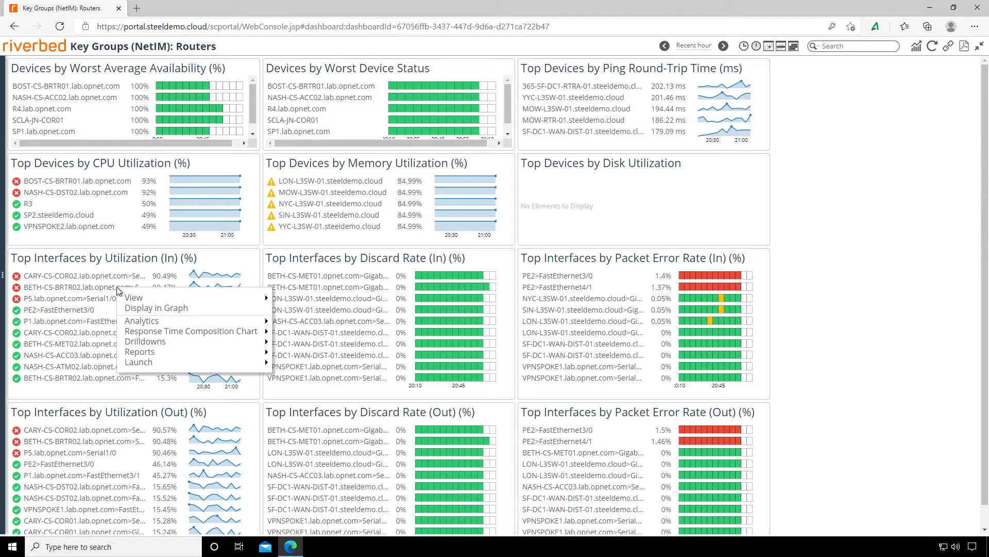
{"action": "mouse_move", "coordinate": [149, 365]}
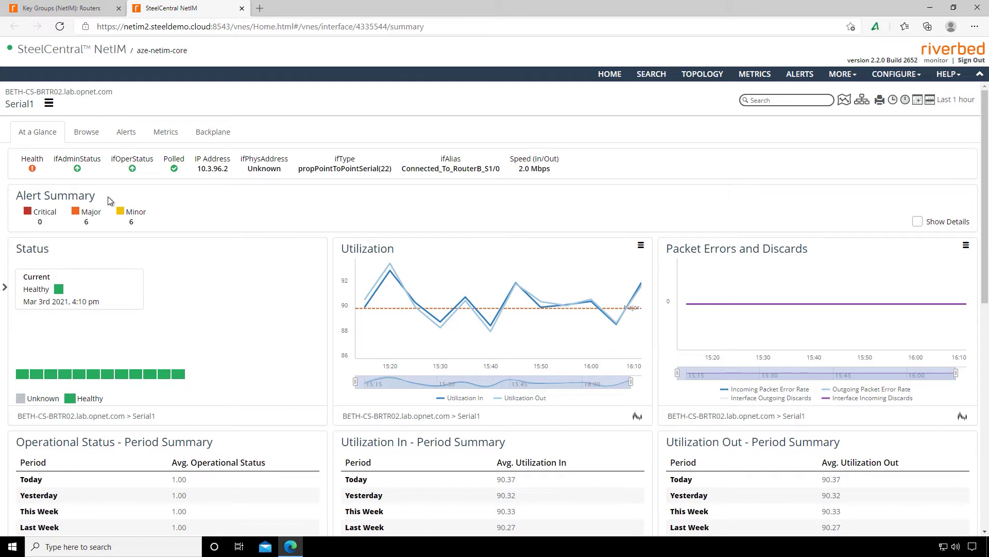
{"action": "left_click", "coordinate": [31, 172]}
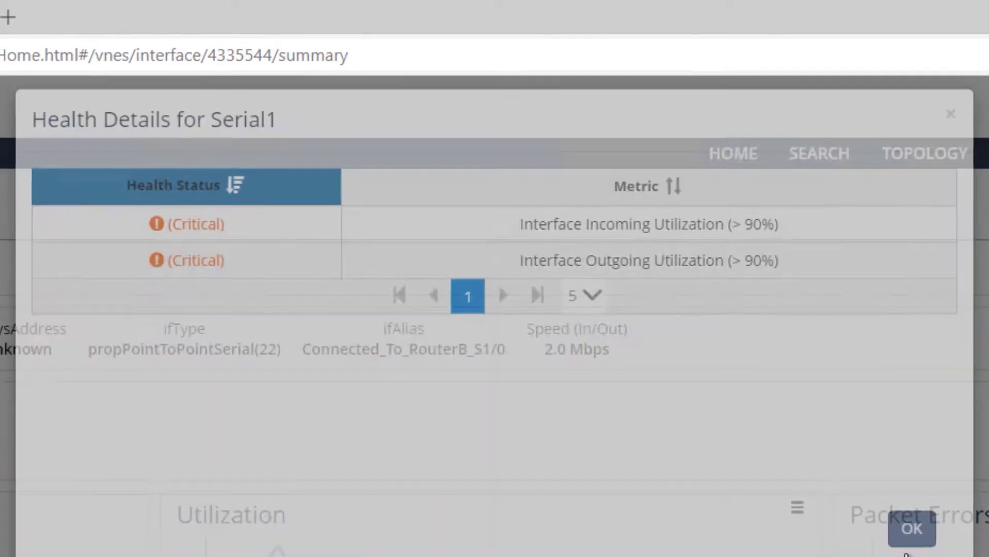
{"action": "left_click", "coordinate": [916, 549]}
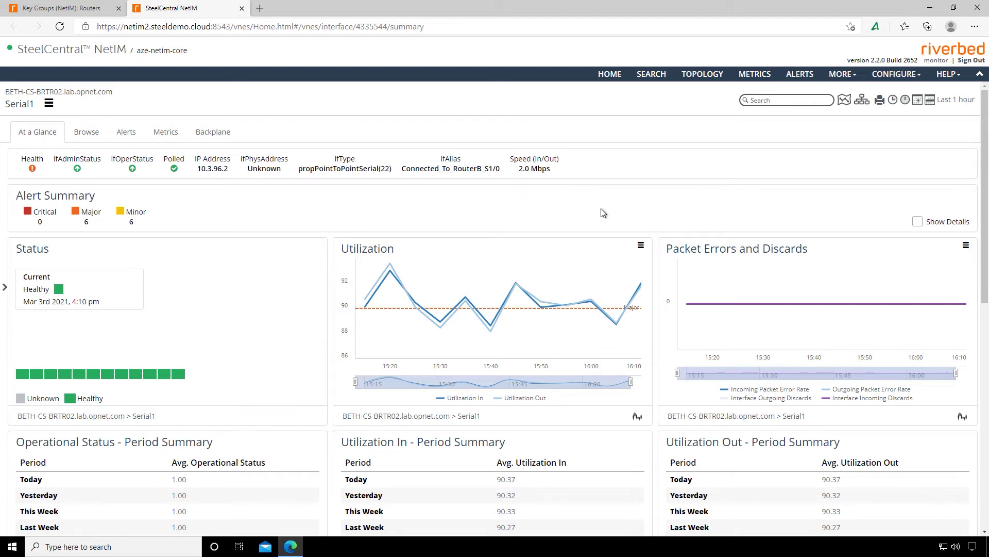
{"action": "left_click", "coordinate": [637, 417]}
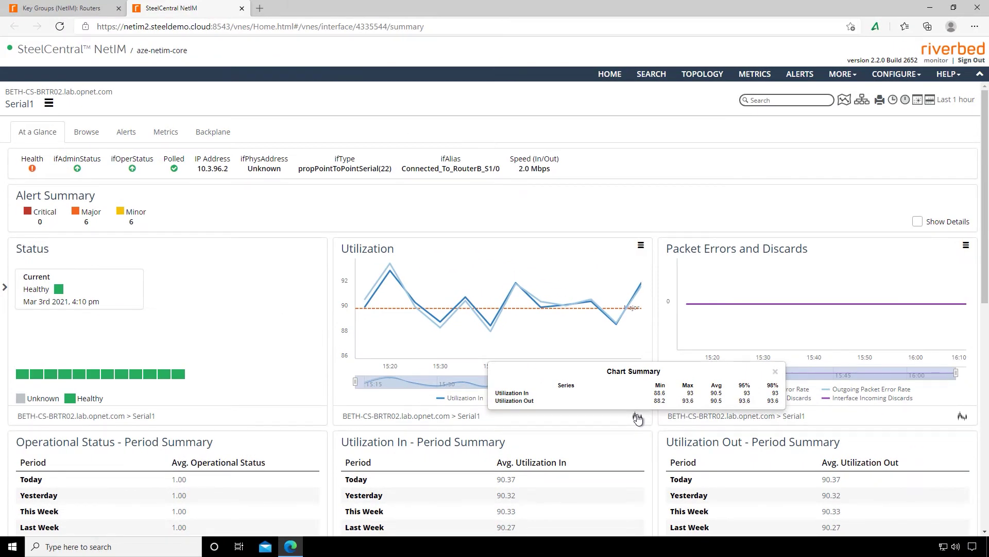
{"action": "left_click", "coordinate": [775, 371]}
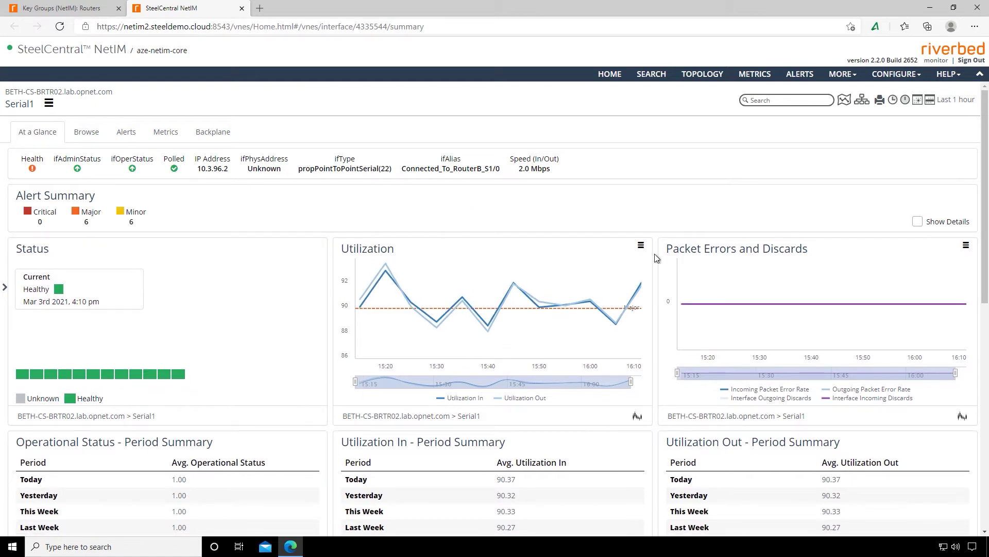
{"action": "scroll", "coordinate": [646, 324], "scroll_direction": "down", "scroll_amount": 5}
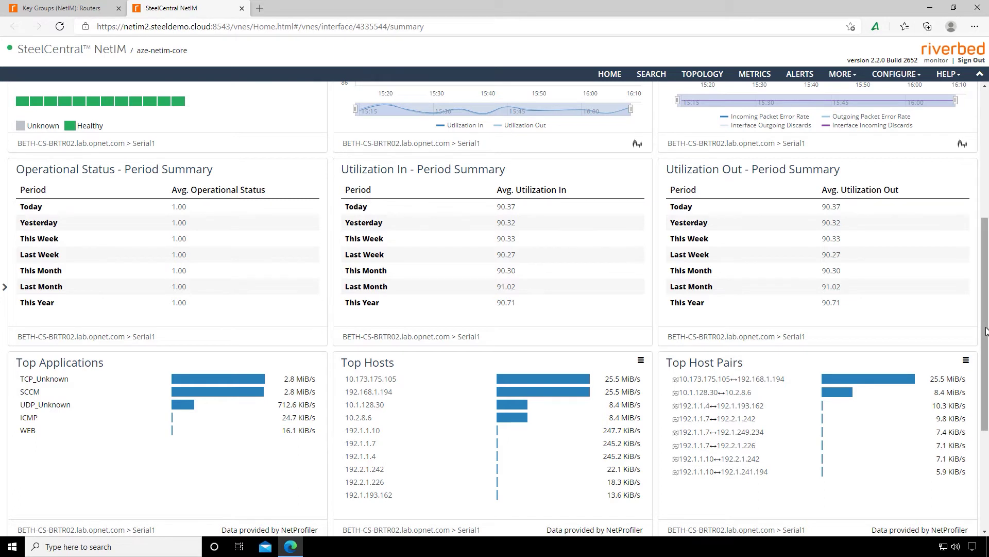
{"action": "left_click_drag", "start_coordinate": [985, 334], "coordinate": [988, 413]}
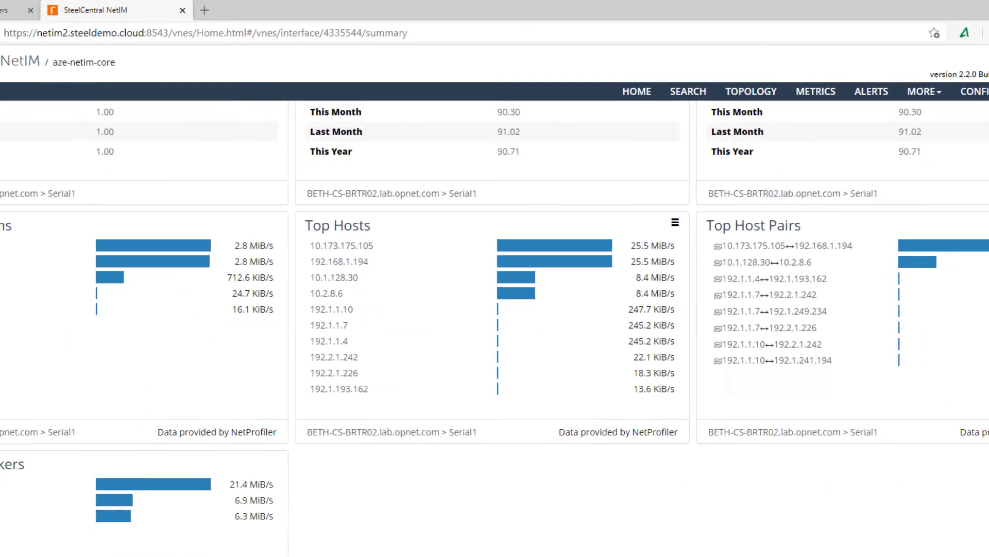
{"action": "scroll", "coordinate": [977, 139], "scroll_direction": "up", "scroll_amount": 10}
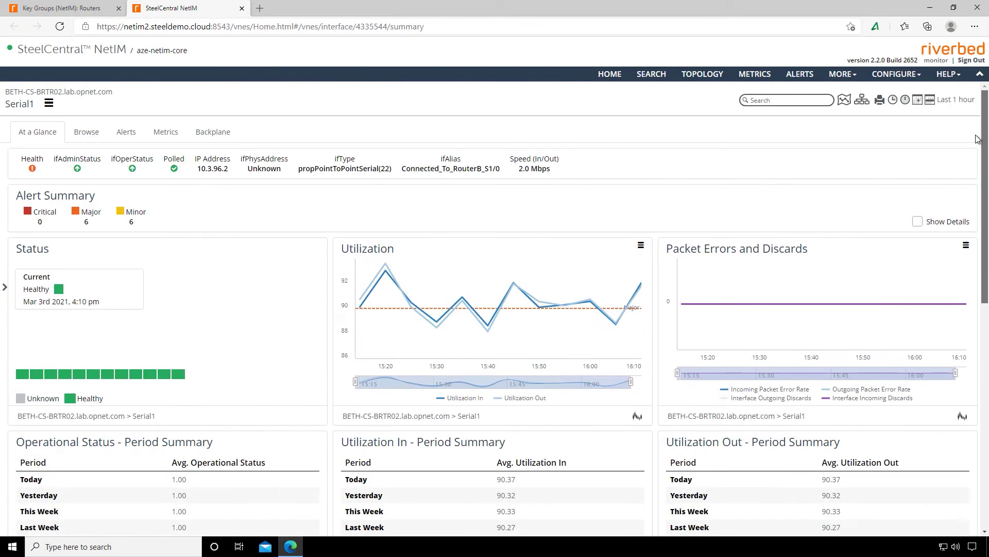
Go to the parent BETH-CS-BRTR02.lab.opnet.com device page via the breadcrumb above Serial1.
{"action": "left_click", "coordinate": [94, 92]}
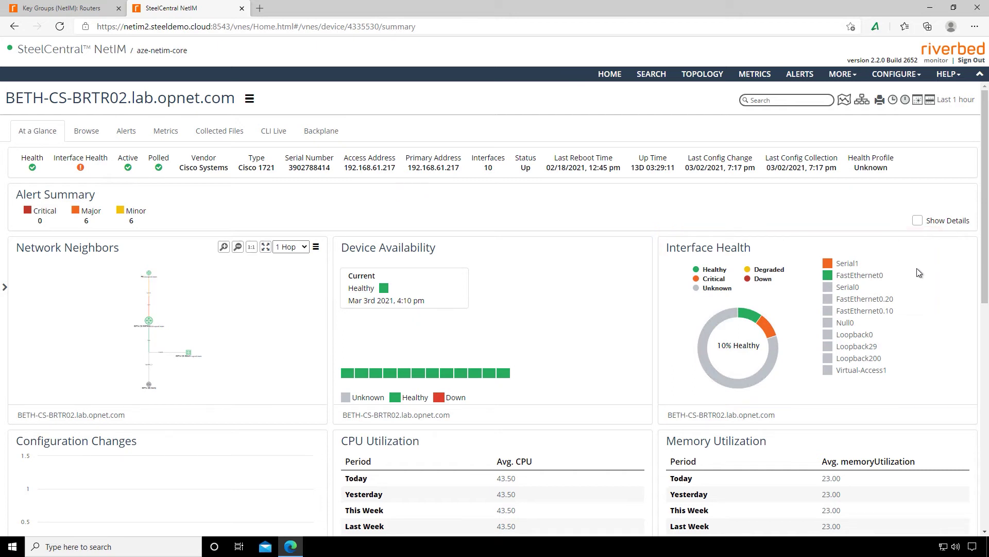
{"action": "mouse_move", "coordinate": [986, 269]}
{"action": "left_mouse_down"}
{"action": "mouse_move", "coordinate": [986, 401]}
{"action": "mouse_move", "coordinate": [988, 249]}
{"action": "left_mouse_up"}
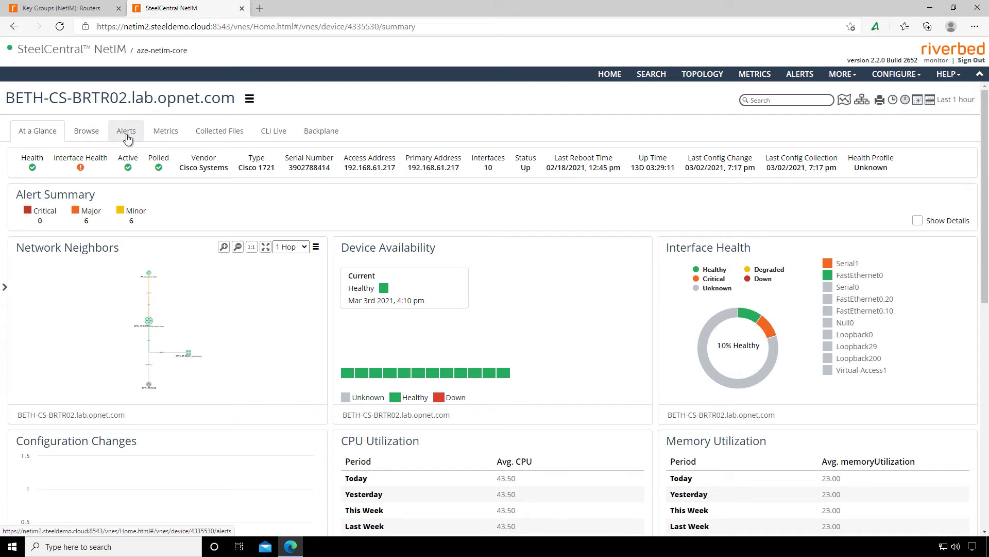
Load the router's CPU Utilization metric class, then view its collected running-config file.
{"action": "left_click", "coordinate": [157, 133]}
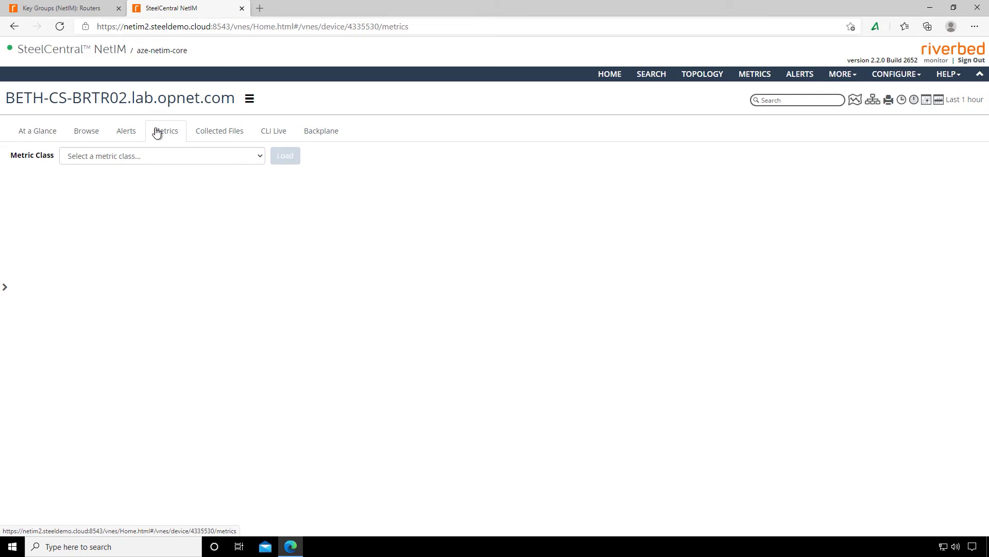
{"action": "left_click", "coordinate": [258, 157]}
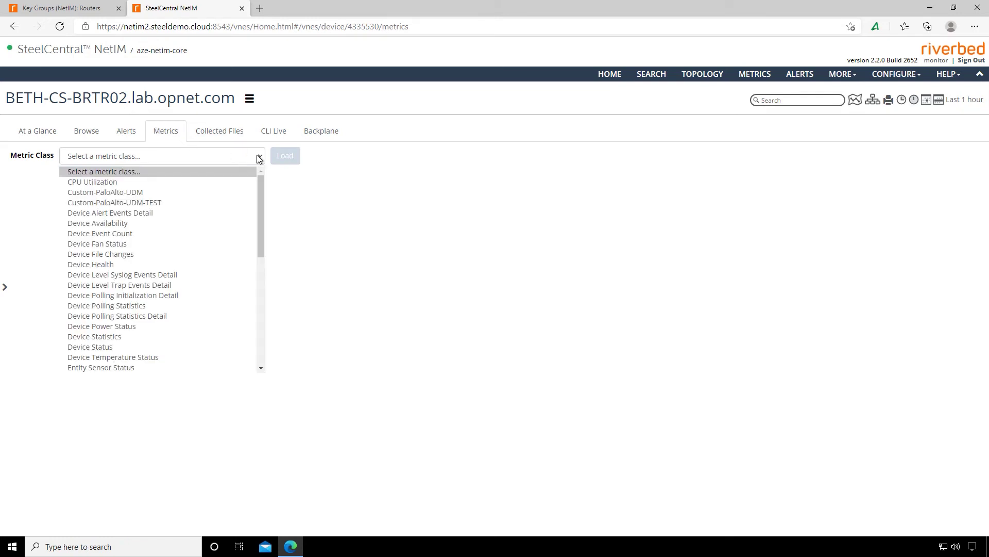
{"action": "left_click_drag", "start_coordinate": [261, 184], "coordinate": [259, 263]}
{"action": "left_click_drag", "start_coordinate": [263, 227], "coordinate": [263, 193]}
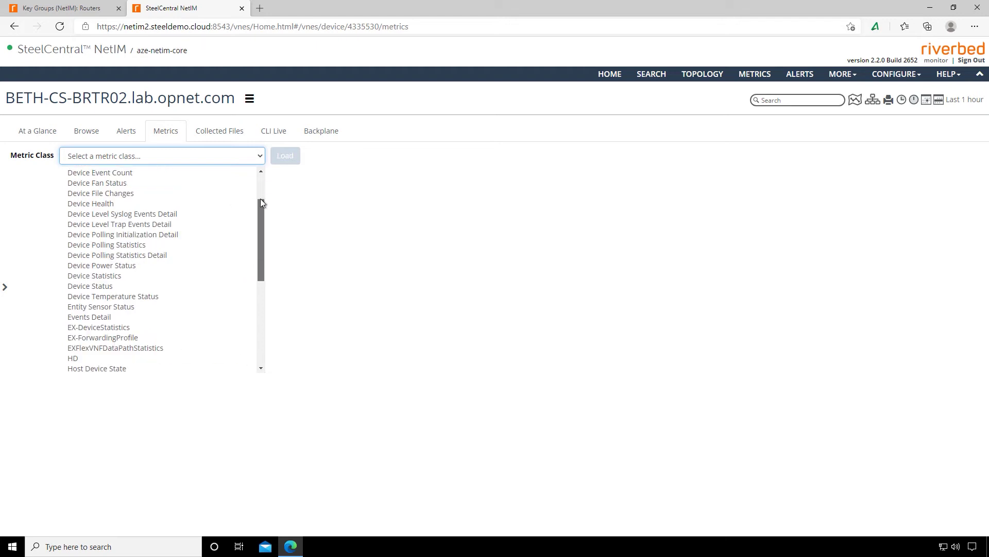
{"action": "scroll", "coordinate": [261, 188], "scroll_direction": "up", "scroll_amount": 2}
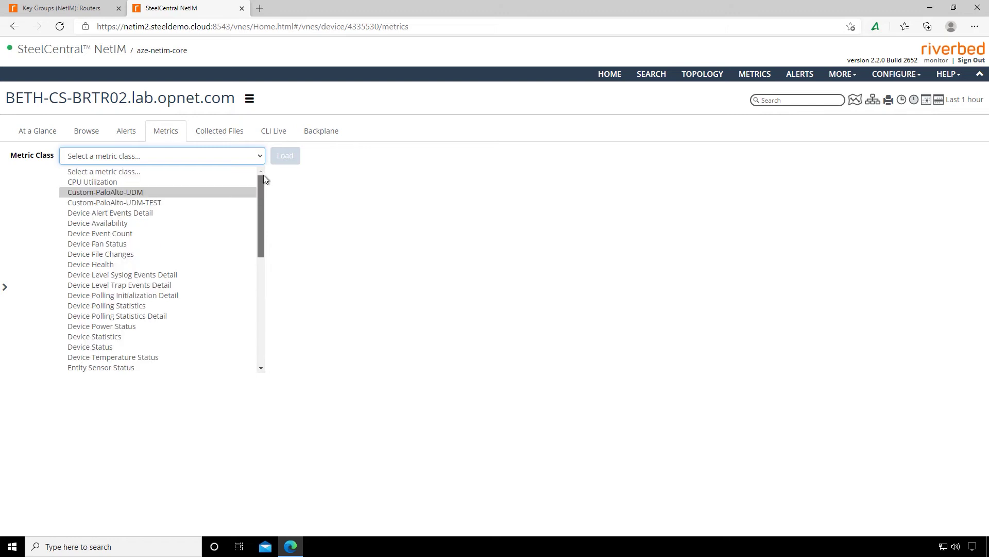
{"action": "left_click", "coordinate": [91, 182]}
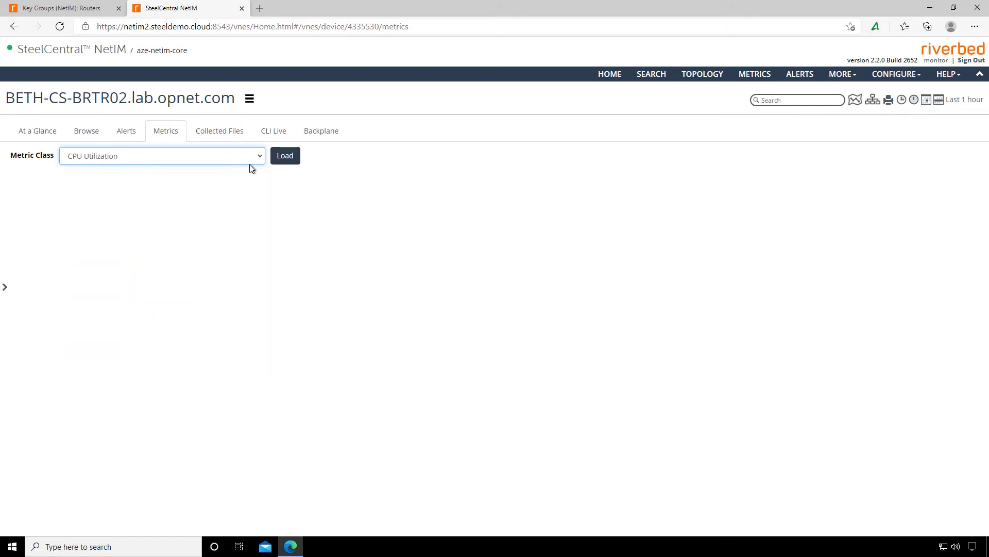
{"action": "left_click", "coordinate": [291, 158]}
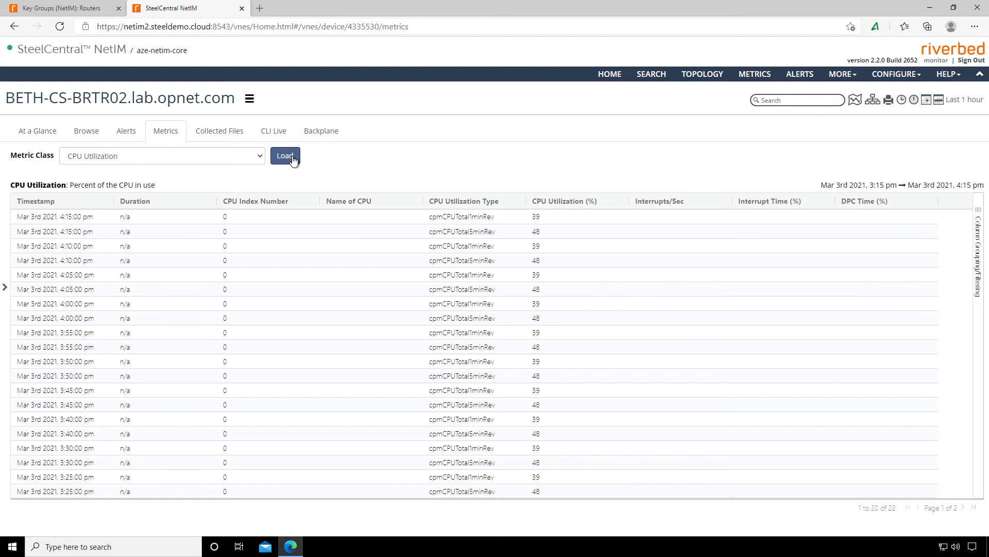
{"action": "left_click", "coordinate": [217, 135]}
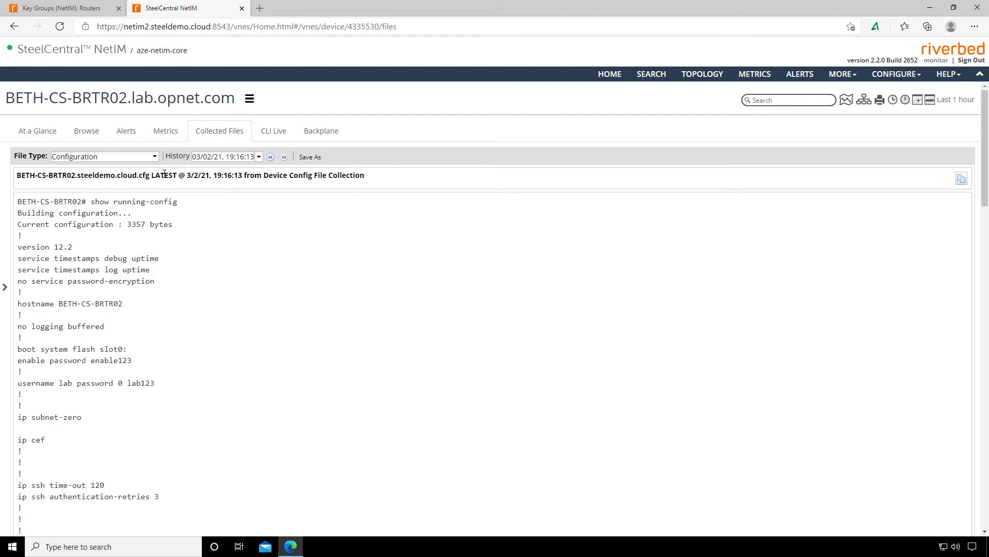
View the router's ARP Table from the 02/22/21 and 02/18/21 collections, then open CLI Live.
{"action": "left_click", "coordinate": [154, 156]}
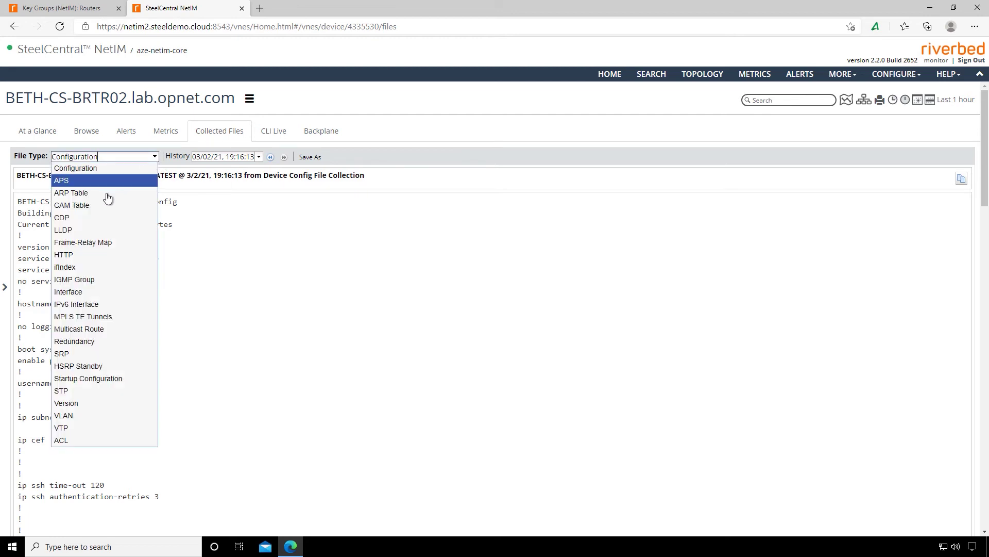
{"action": "left_click", "coordinate": [102, 199]}
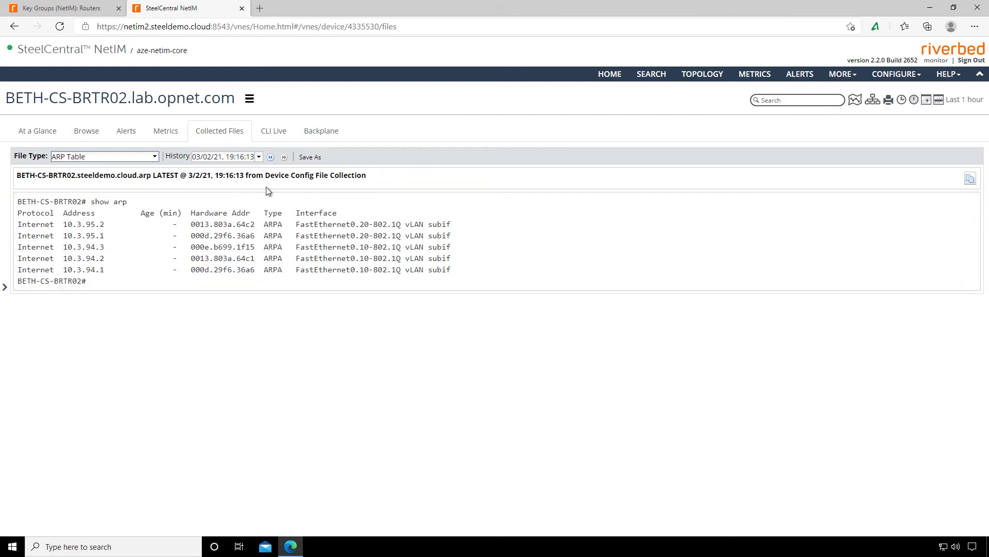
{"action": "left_click", "coordinate": [259, 157]}
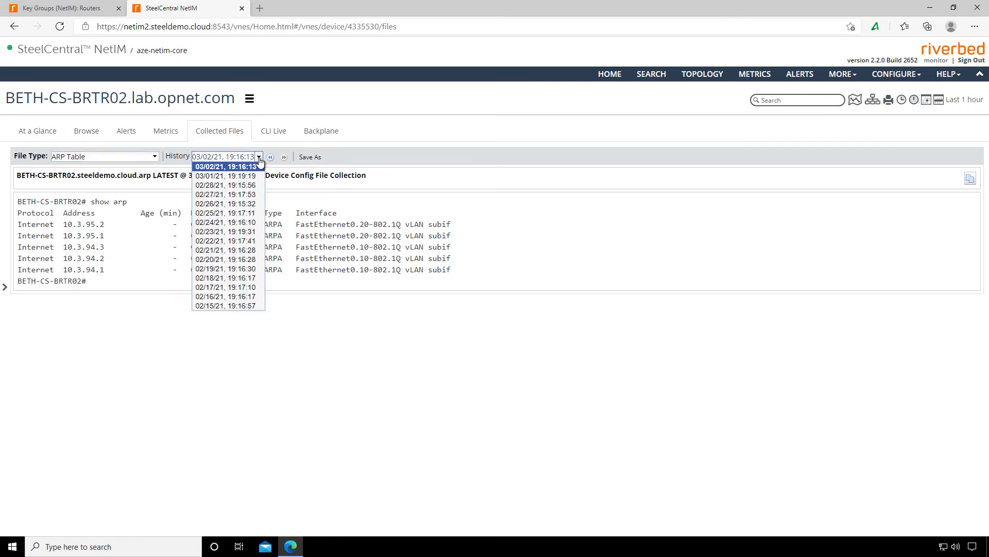
{"action": "left_click", "coordinate": [226, 241]}
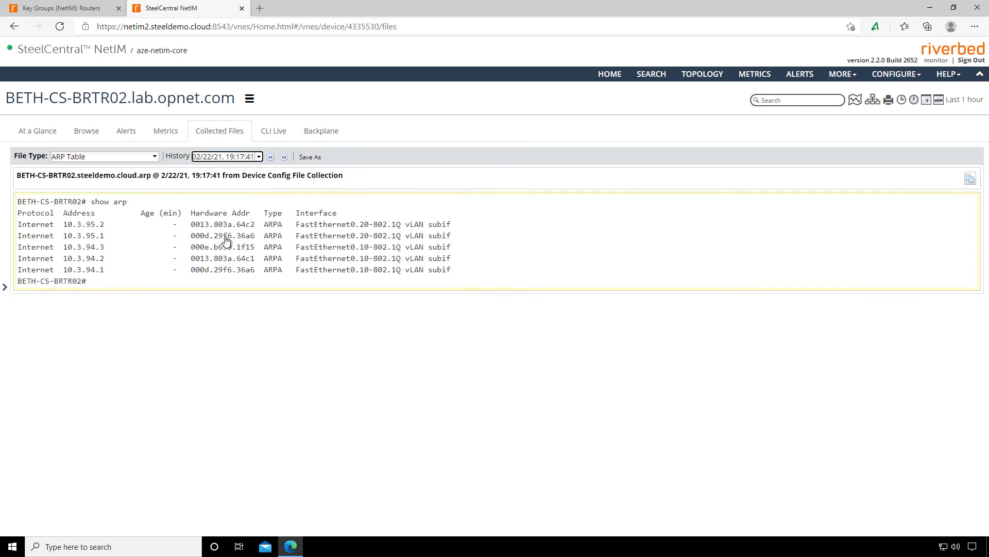
{"action": "left_click", "coordinate": [259, 157]}
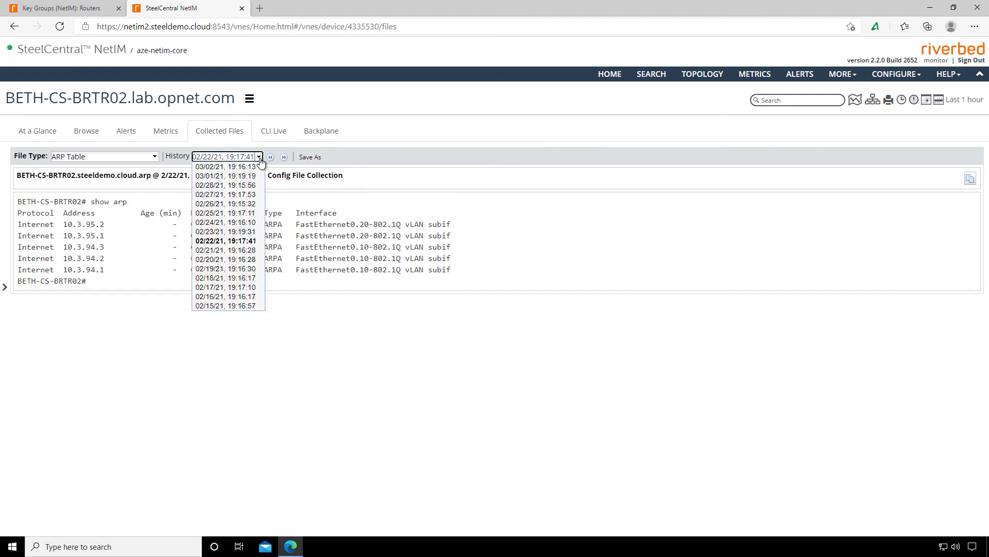
{"action": "left_click", "coordinate": [231, 278]}
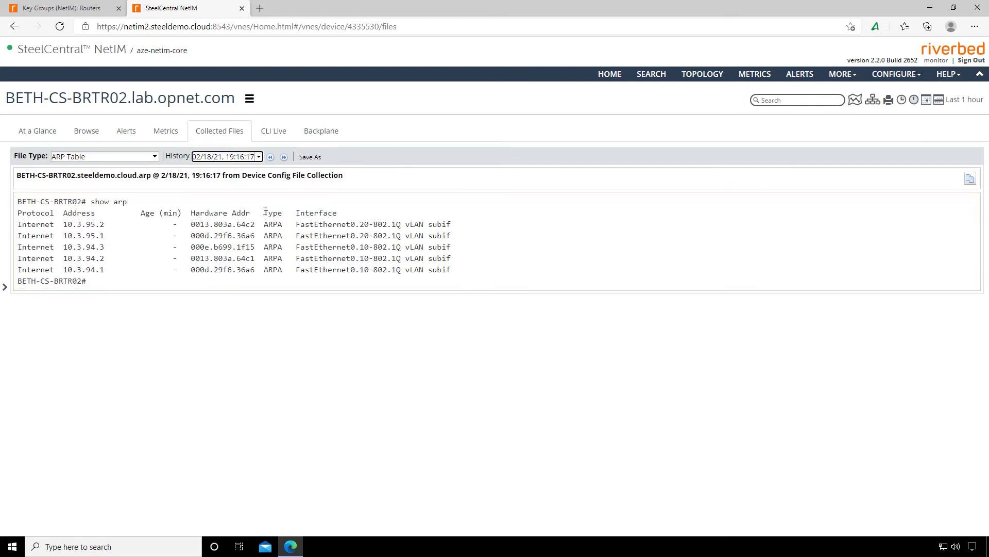
{"action": "left_click", "coordinate": [279, 137]}
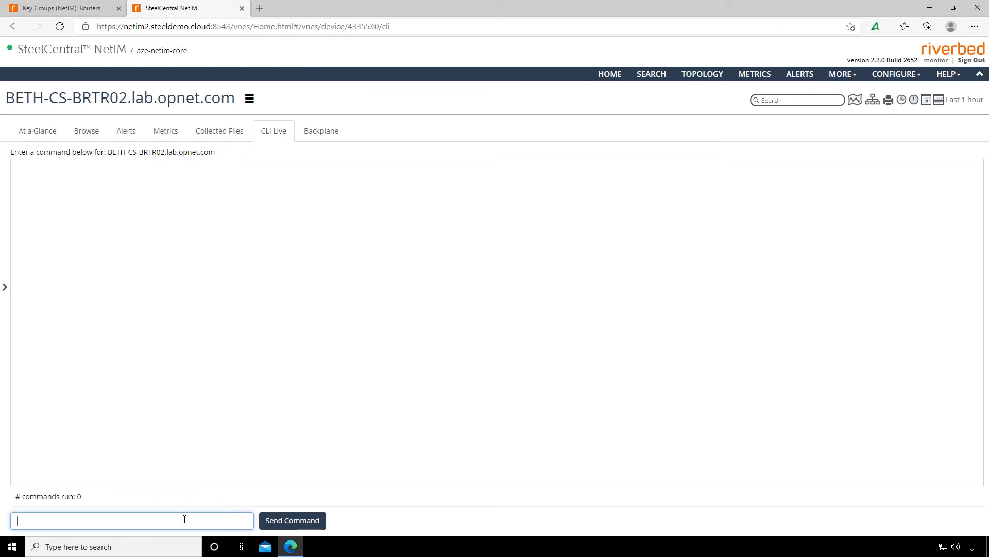
Enter 'show ip int bri' in CLI Live, then return to the At a Glance page.
{"action": "type", "text": "show ip int bri"}
{"action": "left_click", "coordinate": [36, 137]}
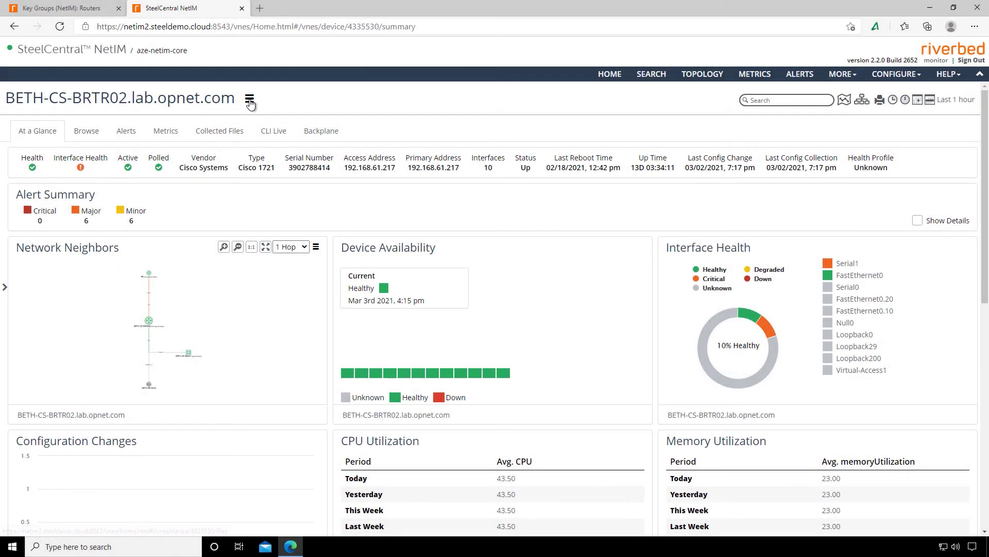
Launch the router's 'Device Information in NetProfiler' external link for 192.168.61.217.
{"action": "left_click", "coordinate": [249, 100]}
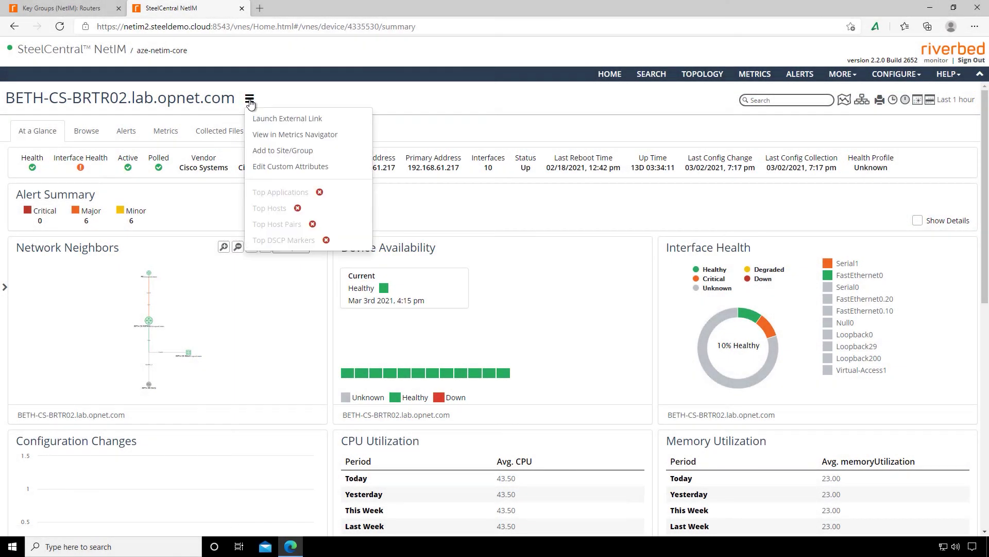
{"action": "left_click", "coordinate": [277, 119]}
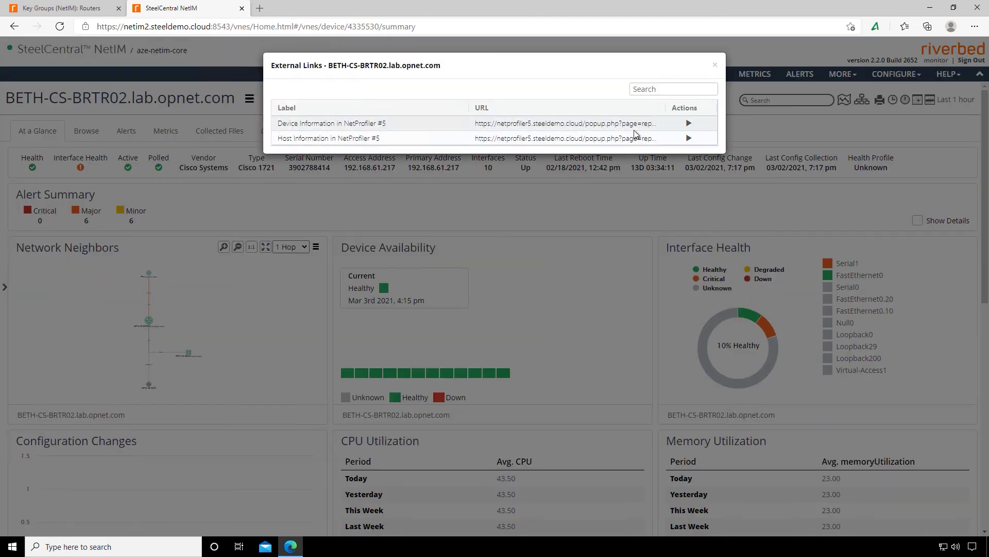
{"action": "left_click", "coordinate": [689, 123]}
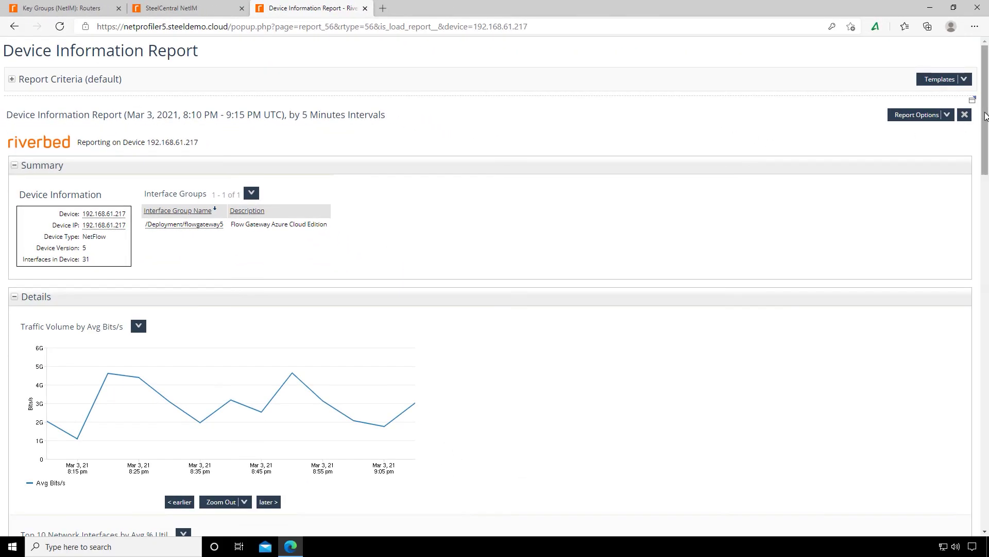
Scroll down to the Activity section and drill into the tcp/446 SCCM entry.
{"action": "scroll", "coordinate": [987, 141], "scroll_direction": "down", "scroll_amount": 1}
{"action": "scroll", "coordinate": [988, 140], "scroll_direction": "down", "scroll_amount": 5}
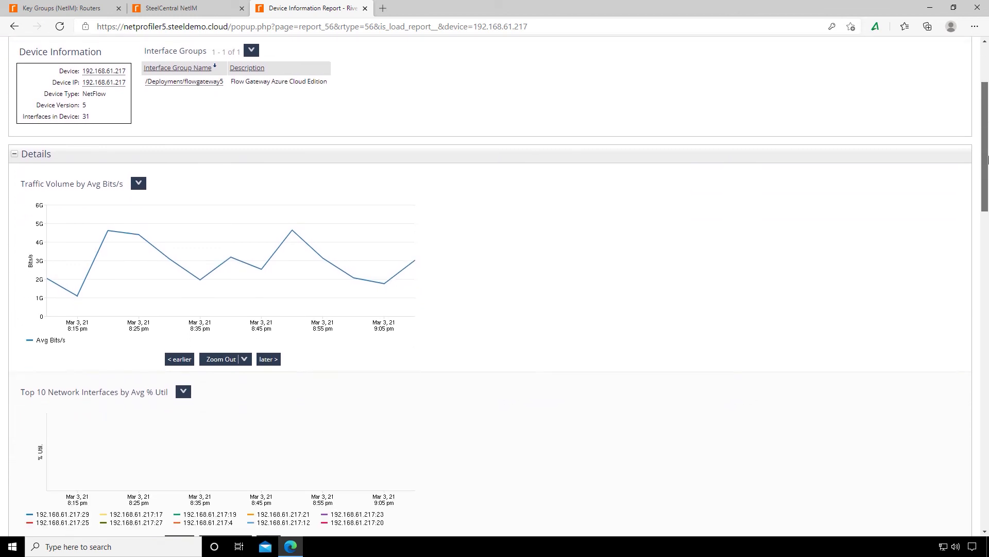
{"action": "scroll", "coordinate": [988, 221], "scroll_direction": "down", "scroll_amount": 1}
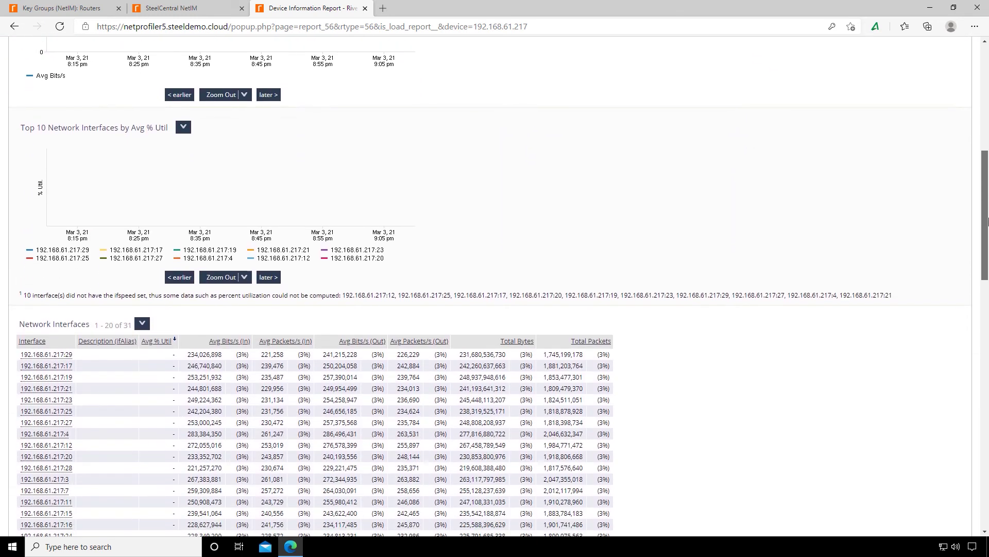
{"action": "left_click_drag", "start_coordinate": [987, 221], "coordinate": [982, 377]}
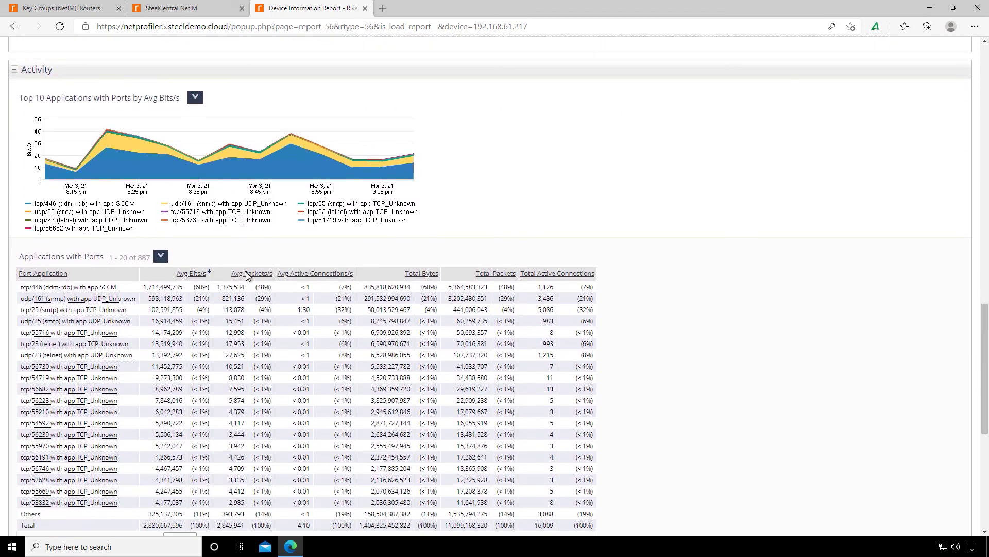
{"action": "left_click", "coordinate": [119, 175]}
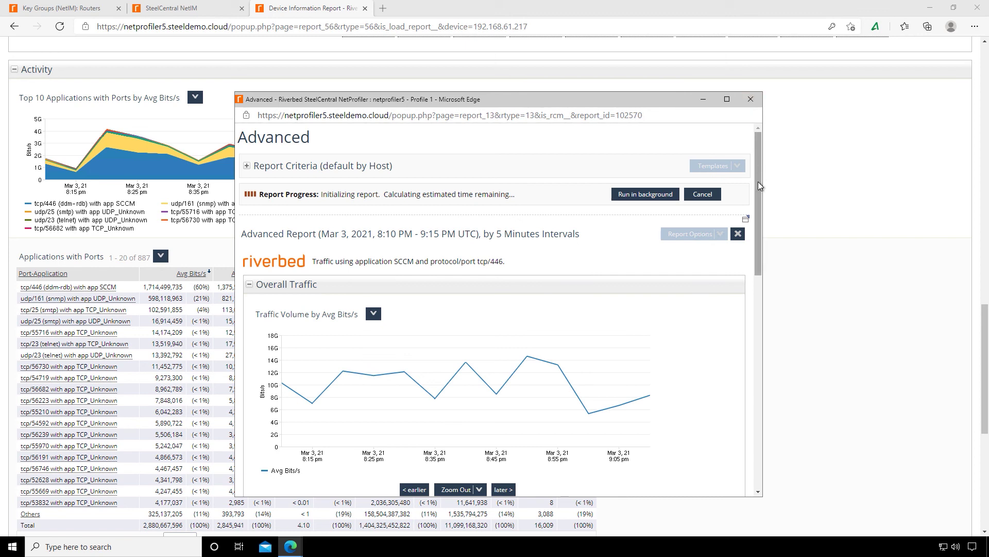
Scroll the SCCM tcp/446 Advanced report down to the Traffic Breakdown by Server Host chart and table.
{"action": "left_click_drag", "start_coordinate": [759, 181], "coordinate": [759, 220]}
{"action": "left_click_drag", "start_coordinate": [759, 253], "coordinate": [762, 304]}
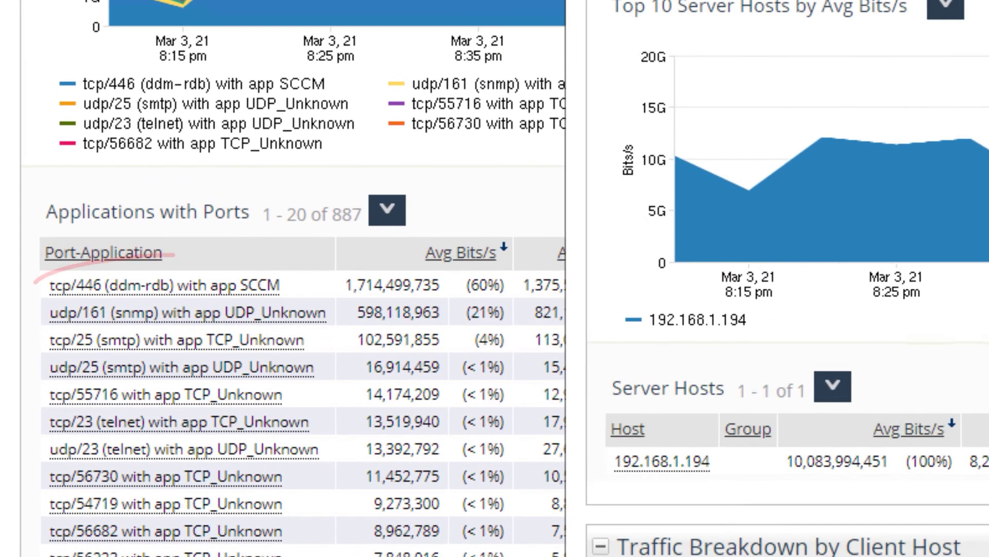
Dismiss the SCCM report popup to reveal the tcp/446 SCCM row in Applications with Ports.
{"action": "key", "text": "Escape"}
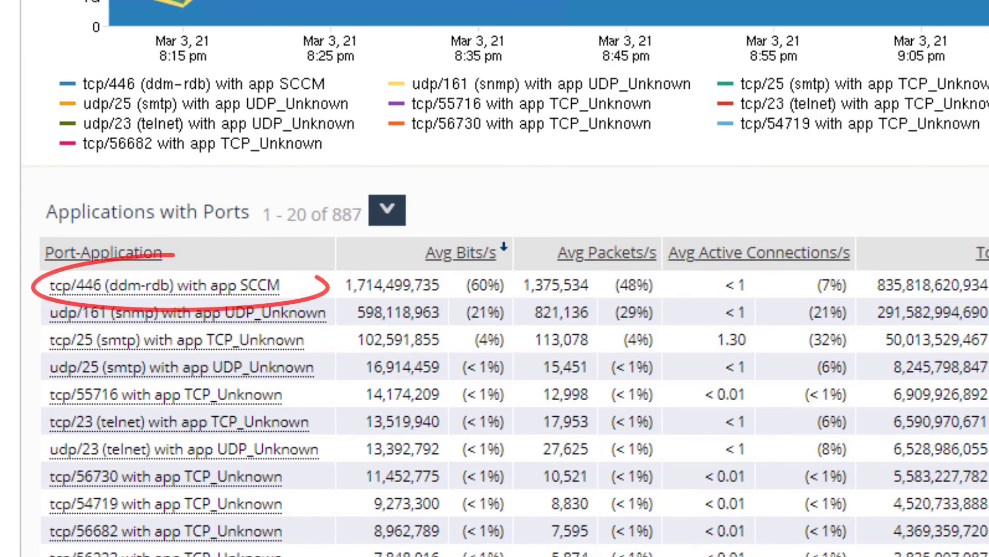